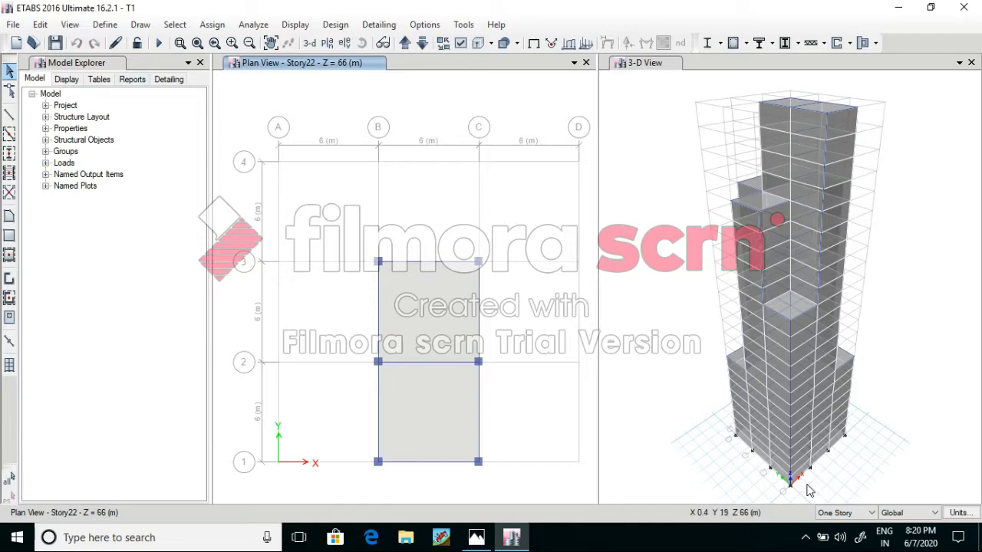
# - Review the list of materials defined in the model, then close it without changes
pyautogui.click(104, 24)
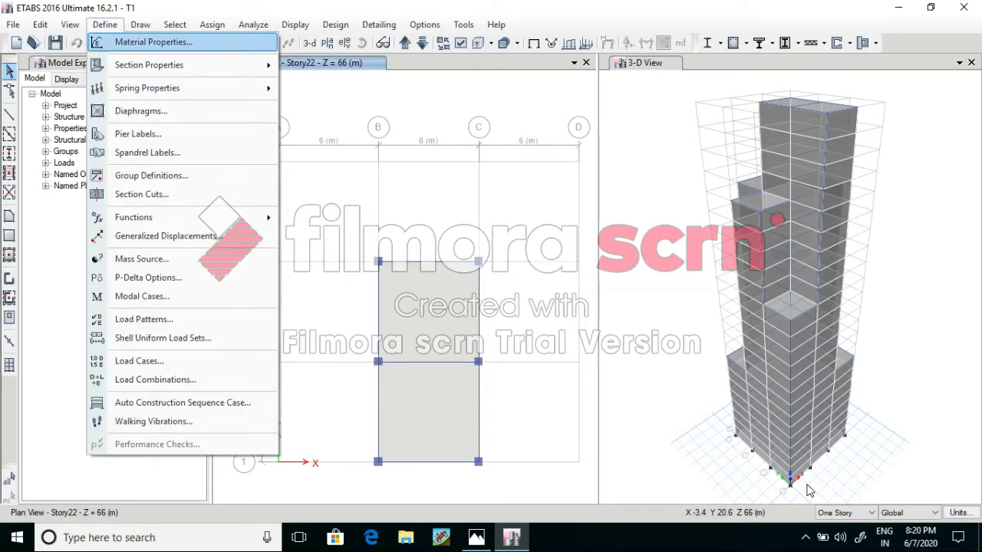
pyautogui.click(153, 42)
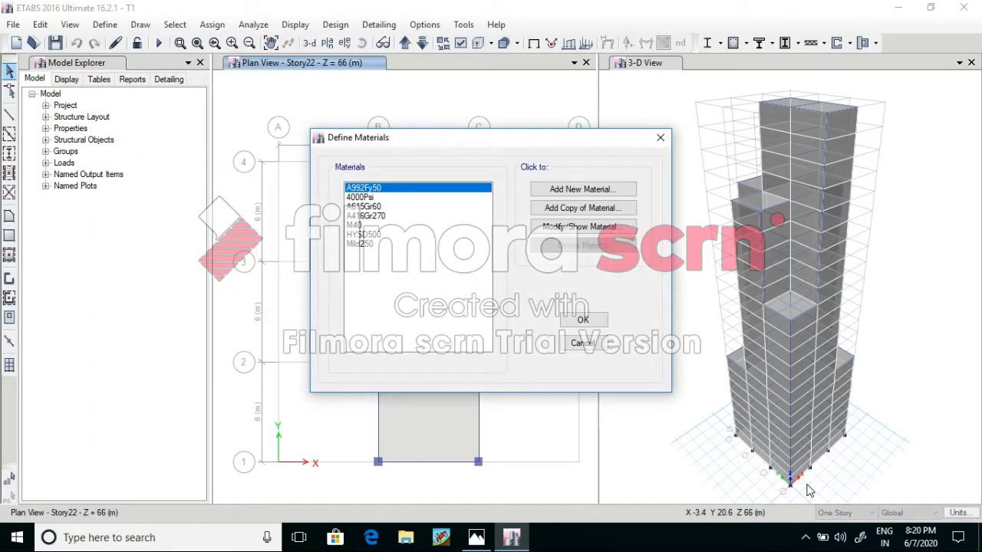
pyautogui.click(659, 137)
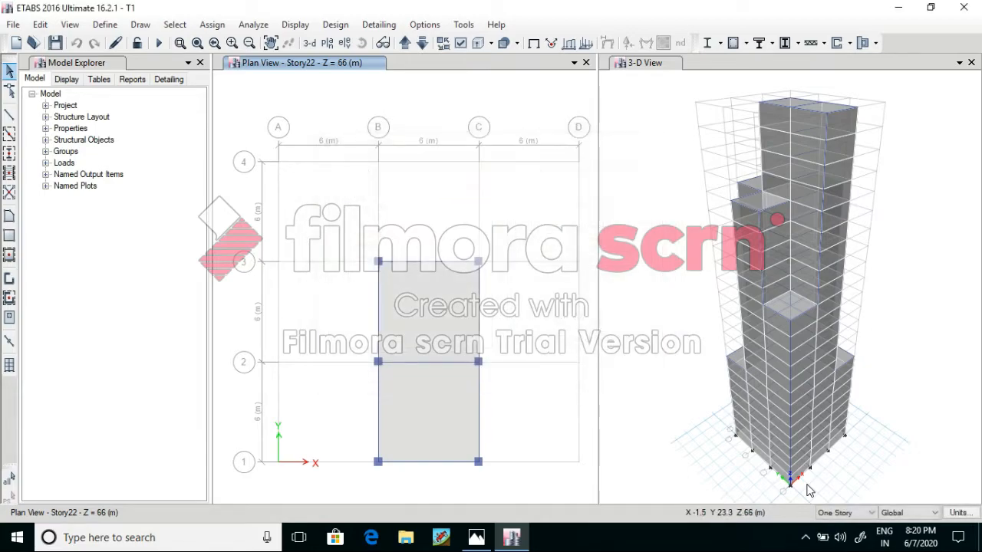
pyautogui.click(106, 24)
pyautogui.moveTo(149, 65)
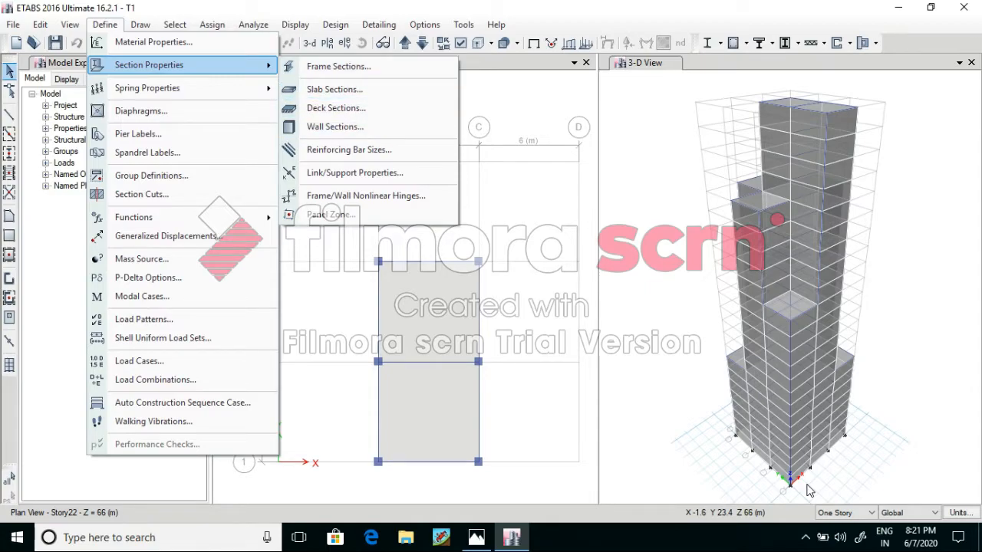
pyautogui.press('Escape')
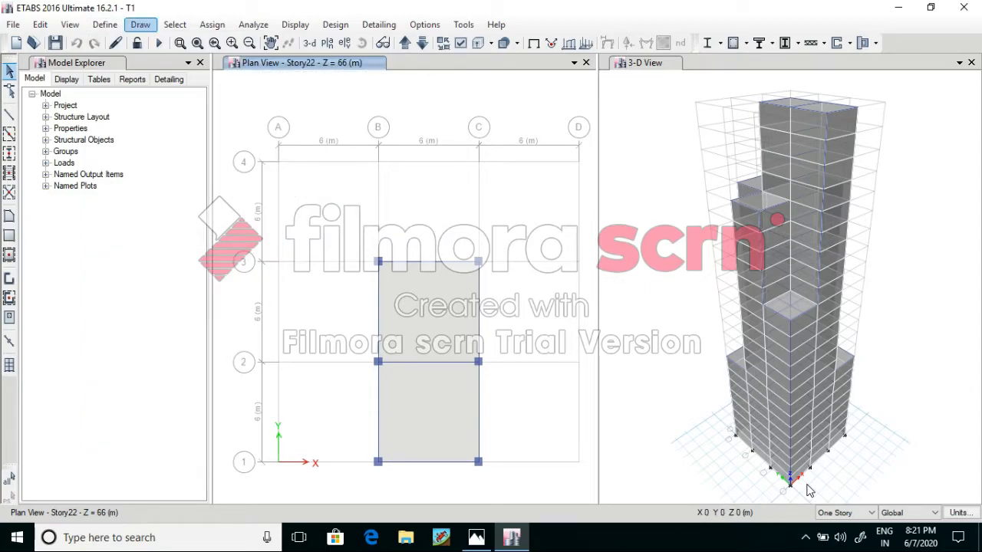
pyautogui.click(141, 25)
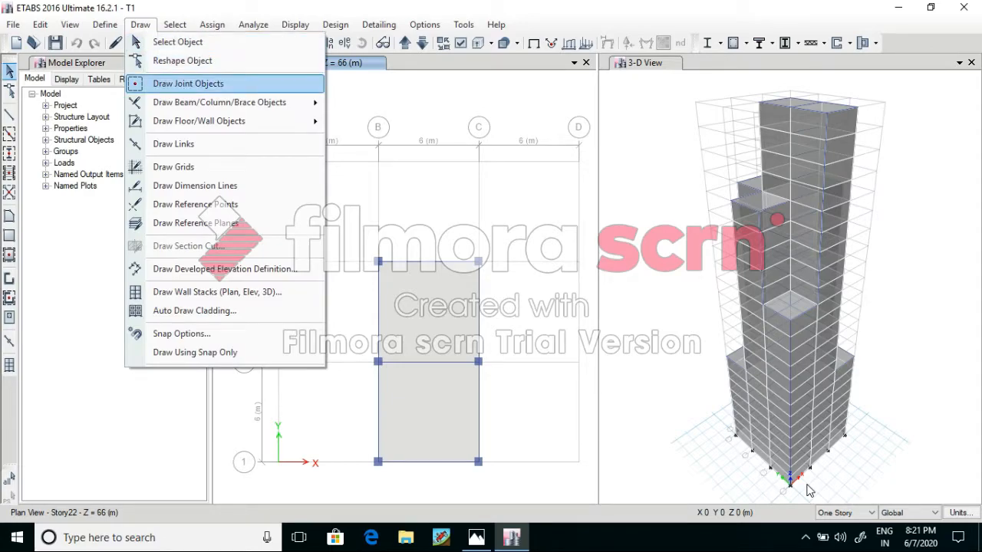
pyautogui.moveTo(200, 122)
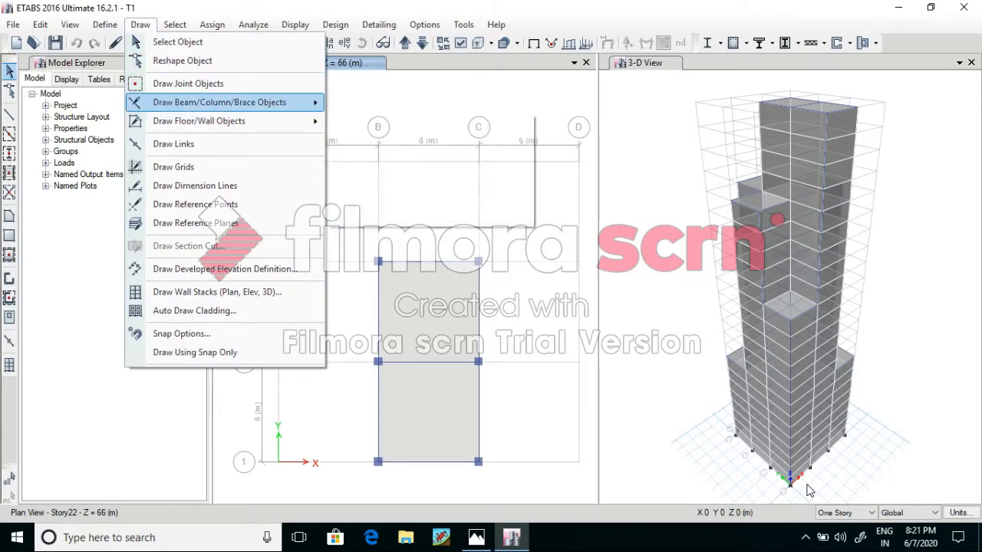
pyautogui.moveTo(174, 24)
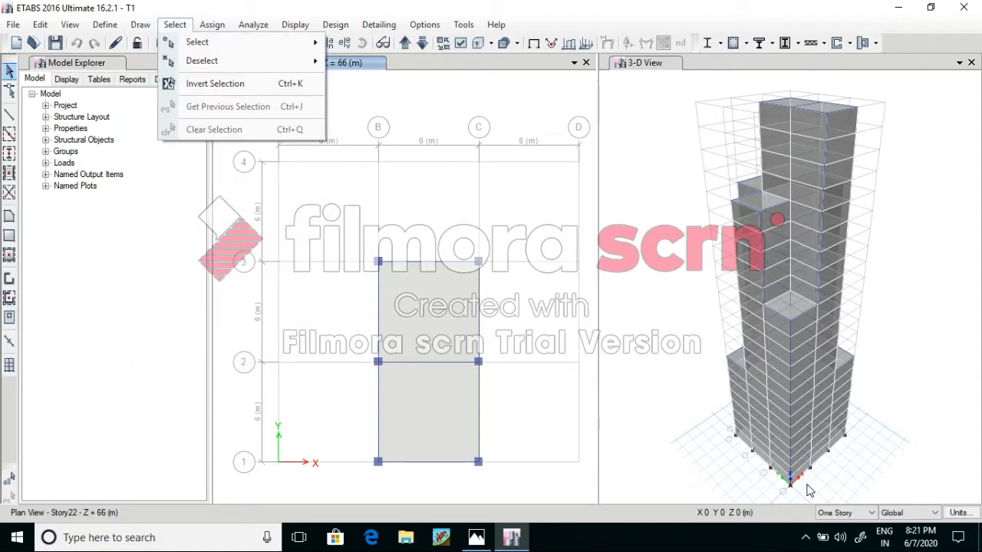
pyautogui.click(211, 24)
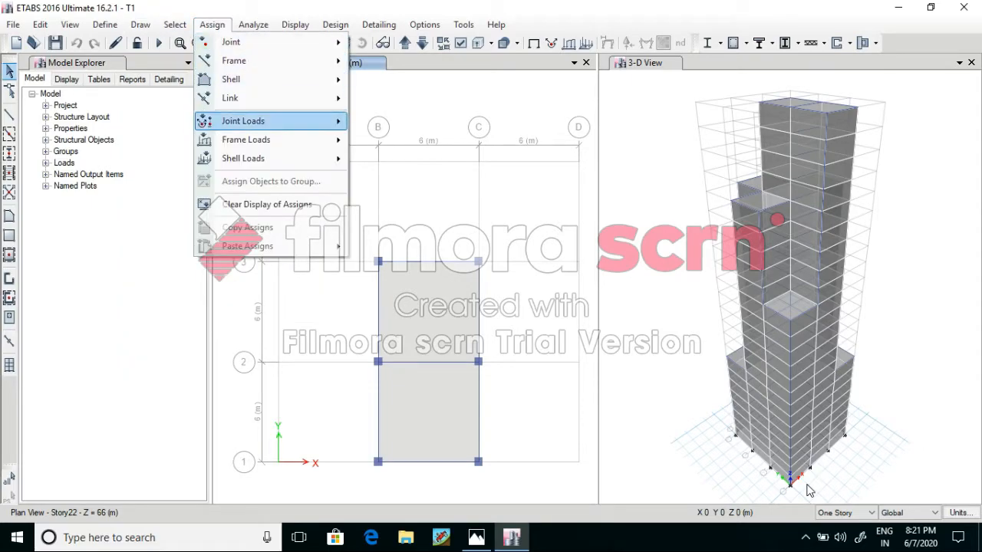
pyautogui.moveTo(245, 139)
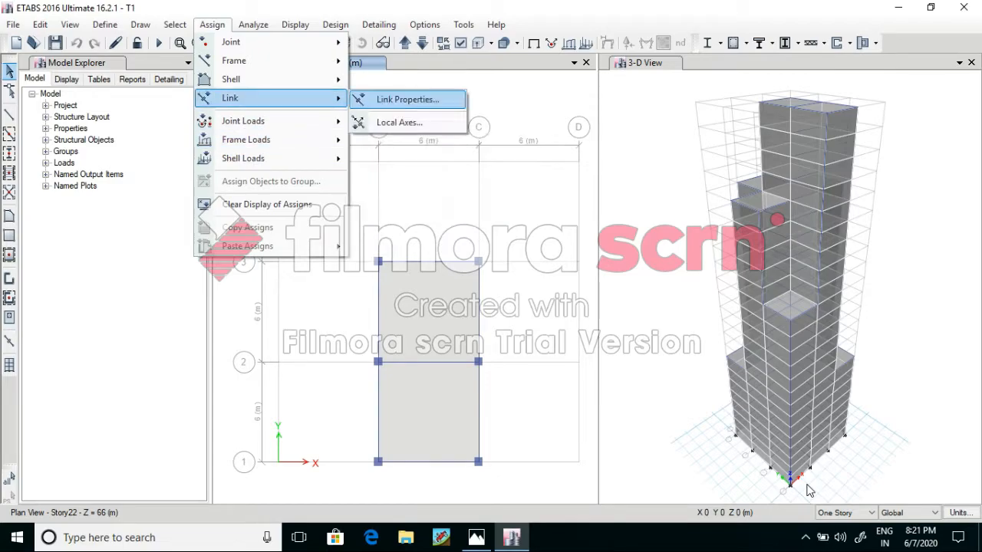
pyautogui.moveTo(254, 43)
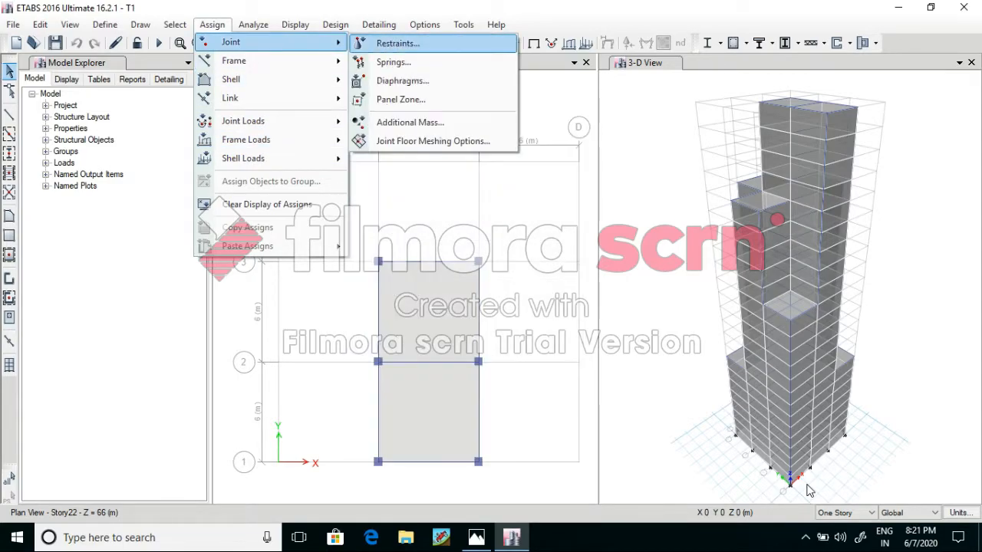
pyautogui.click(267, 204)
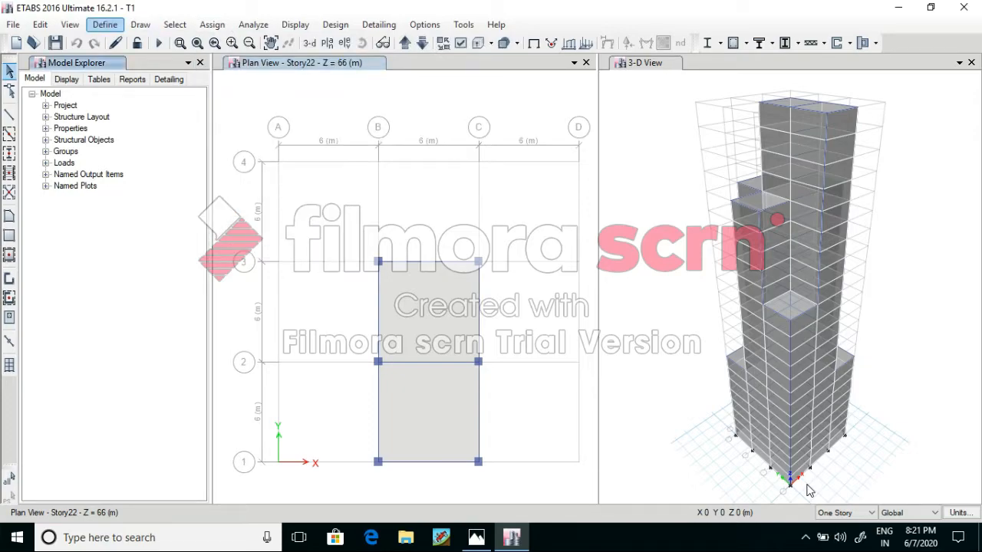
# - Auto-draw cladding on the building with the Use Floors option
pyautogui.click(140, 24)
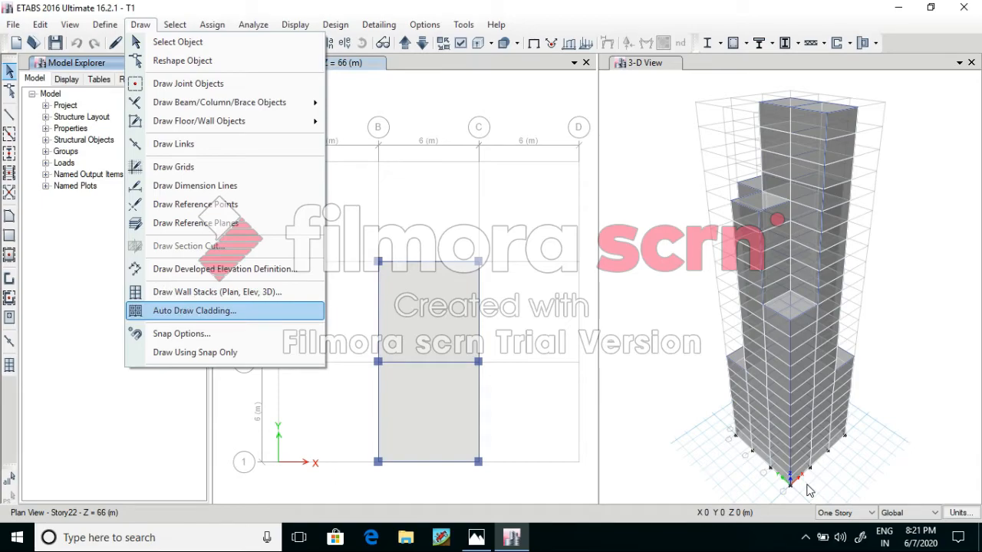
pyautogui.click(194, 311)
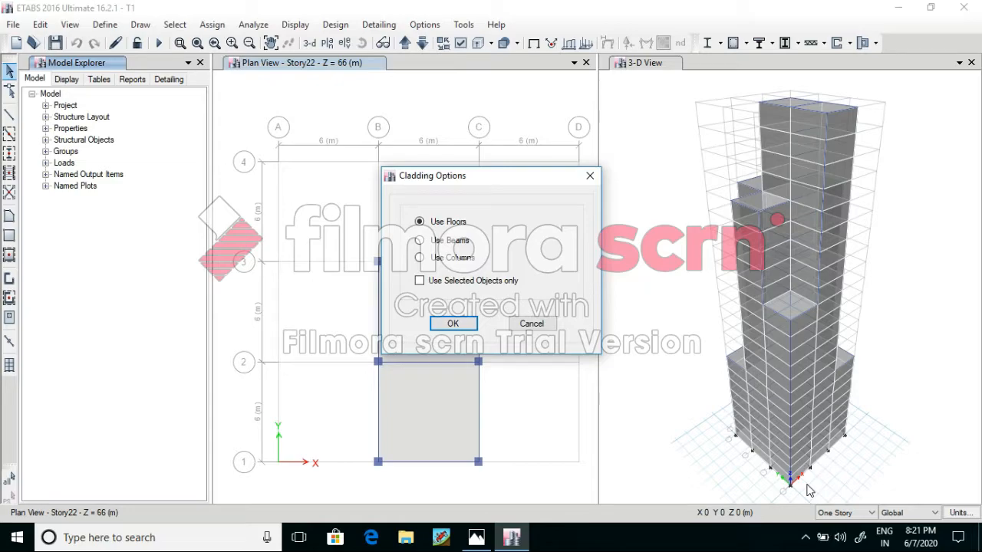
pyautogui.press('Return')
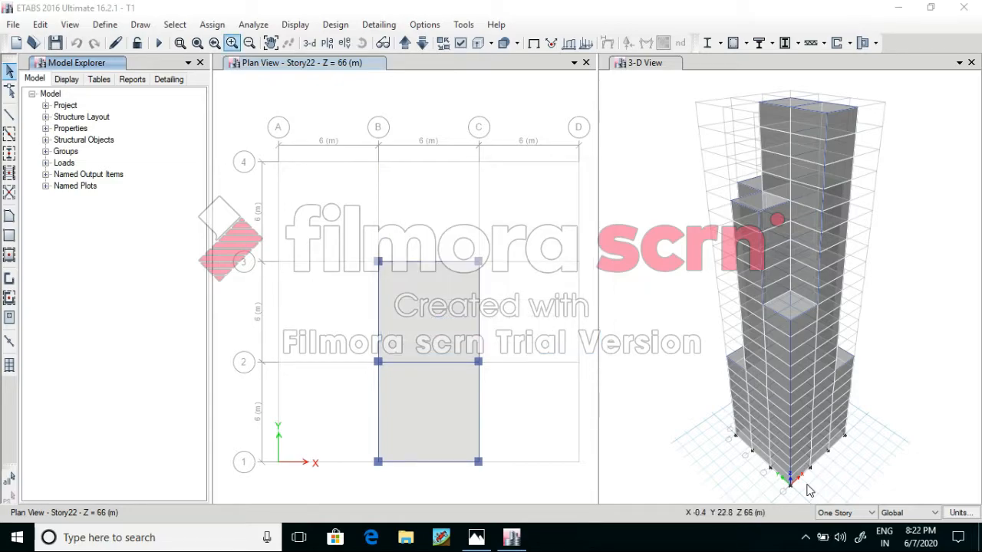
# - Run the structural analysis of the tower model
pyautogui.click(253, 24)
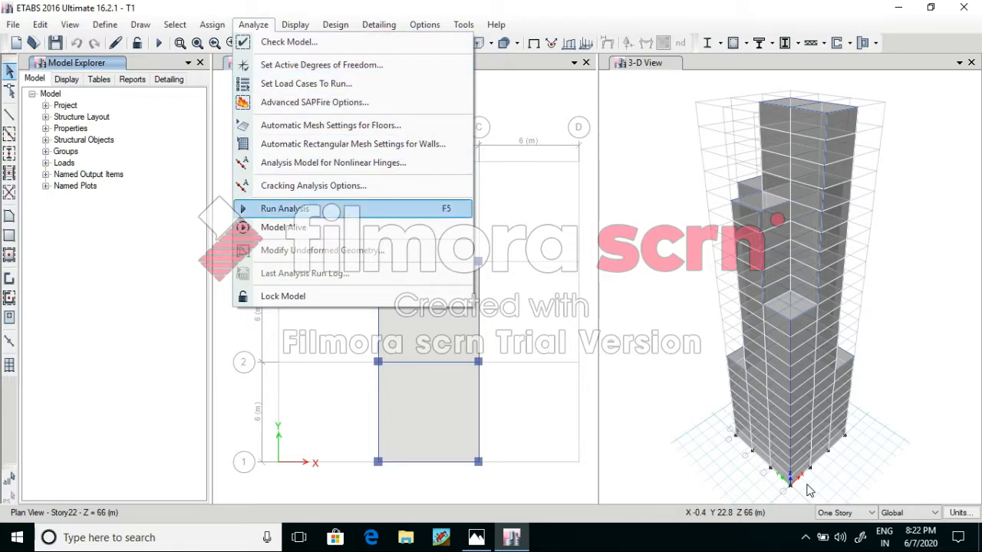
pyautogui.press('Return')
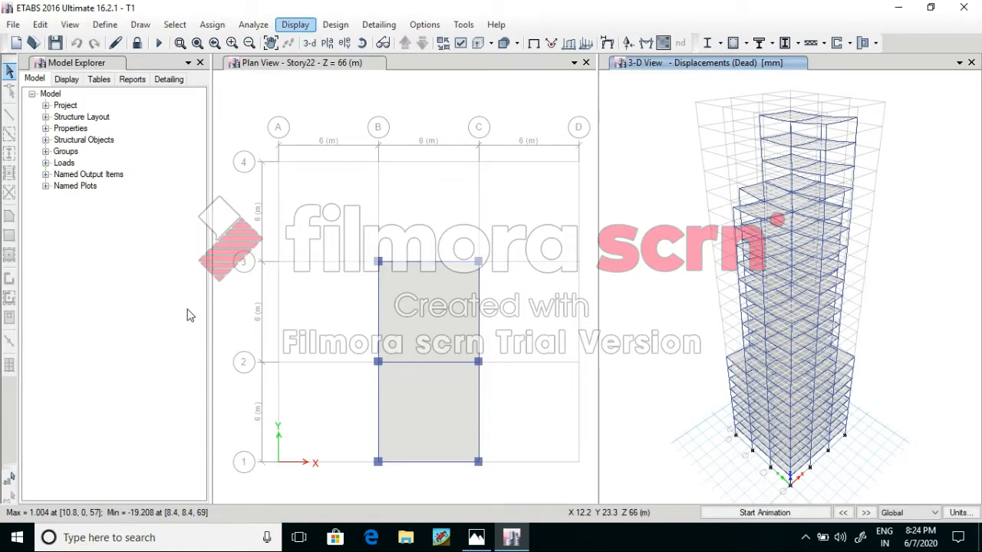
# - Display the filled Moment 3-3 diagram of the frames for the Dead load case in the 3-D view, with automatic scaling
pyautogui.press('Down')
pyautogui.press('Down')
pyautogui.press('Down')
pyautogui.press('Down')
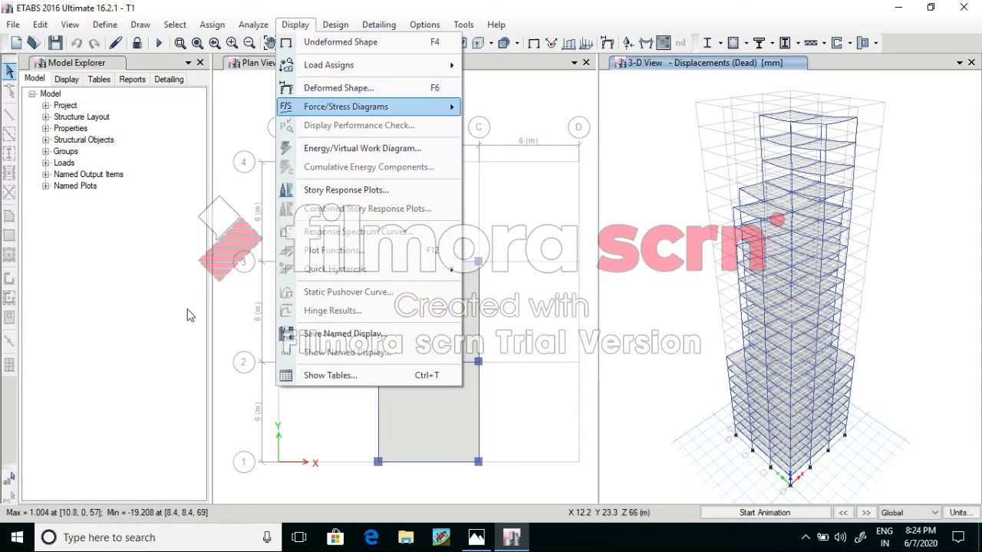
pyautogui.press('Right')
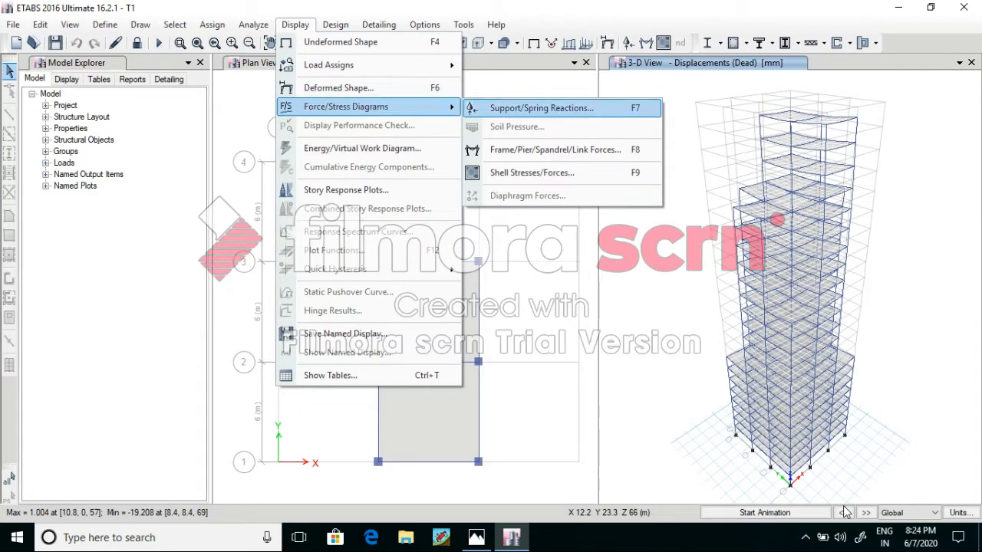
pyautogui.press('Down')
pyautogui.press('Down')
pyautogui.press('Return')
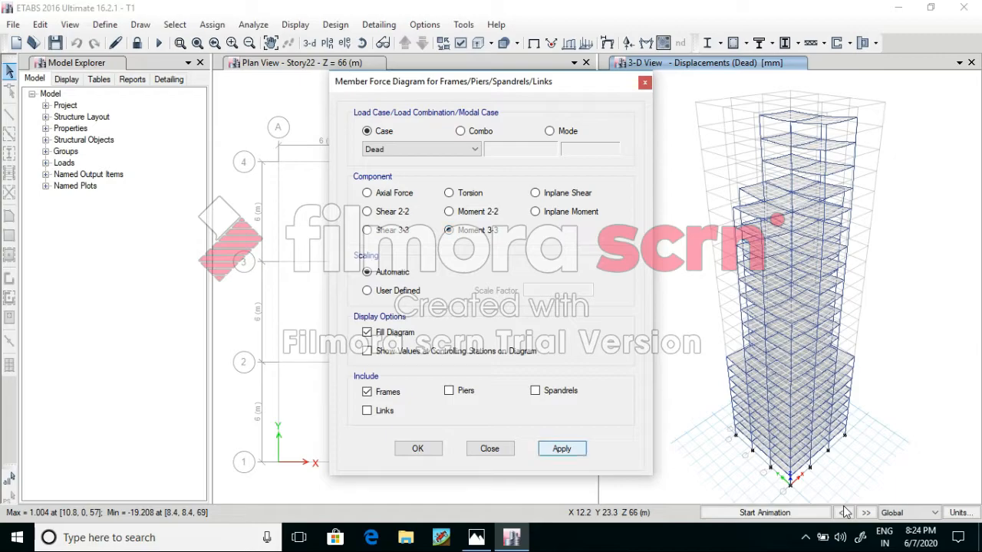
pyautogui.press('Return')
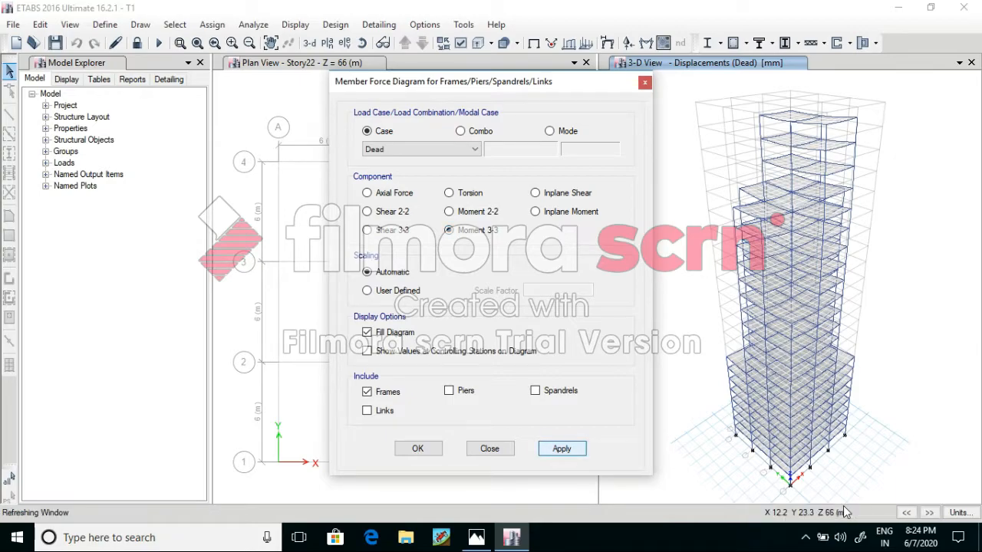
pyautogui.press('Return')
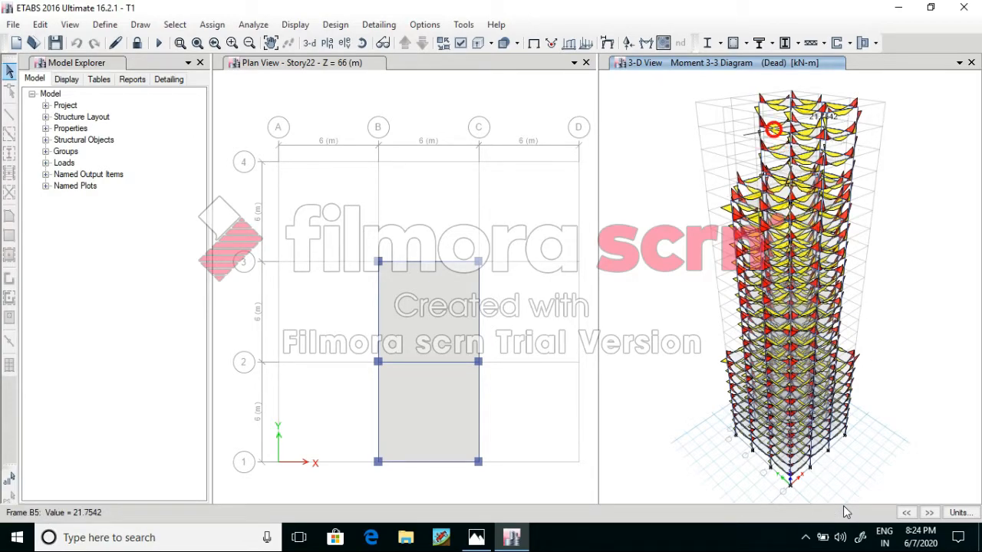
# - Inspect the detailed load, shear, moment and deflection diagrams of beam B5 at Story22, then close them
pyautogui.rightClick(773, 129)
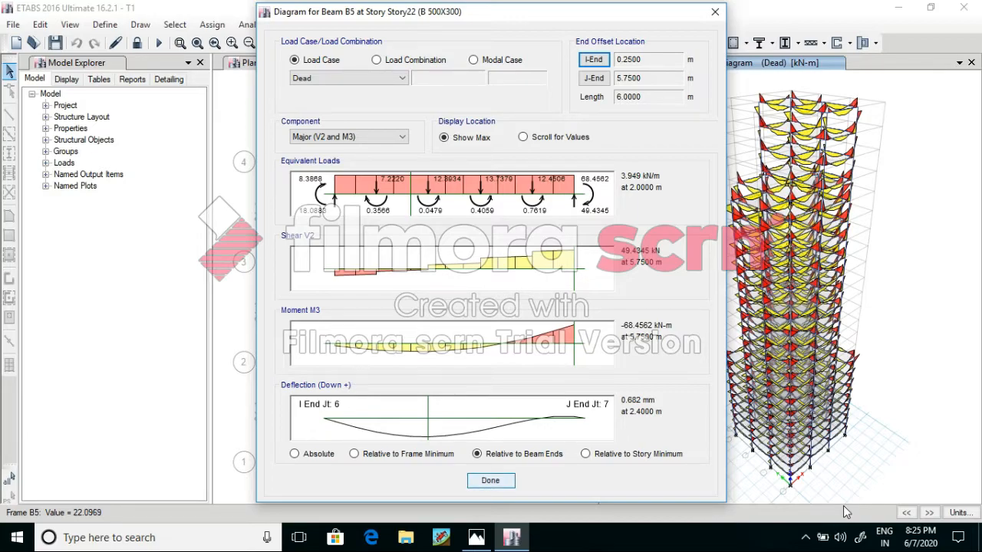
pyautogui.press('Return')
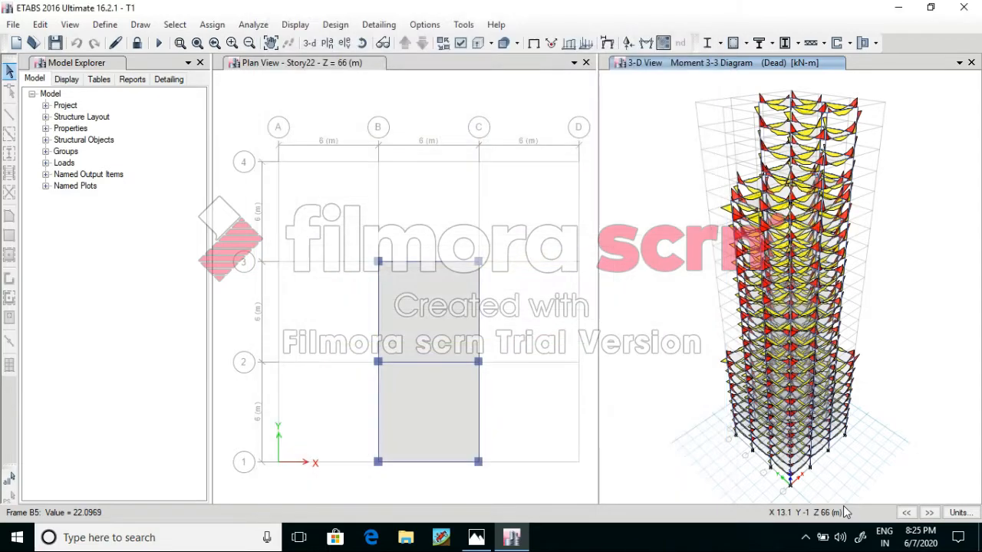
# - Review the concrete frame design preferences for IS 456:2000 and close them
pyautogui.press('Left')
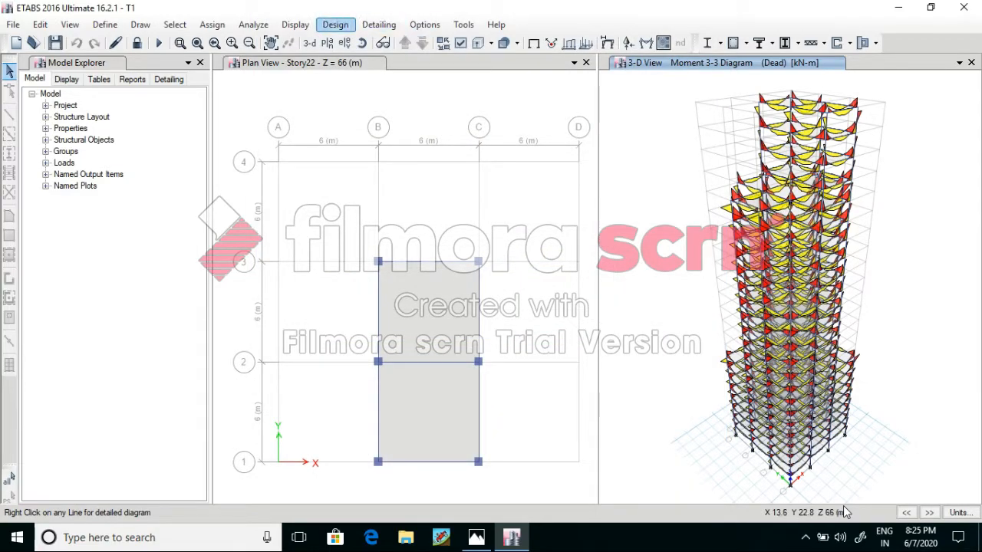
pyautogui.press('Down')
pyautogui.press('Down')
pyautogui.press('Down')
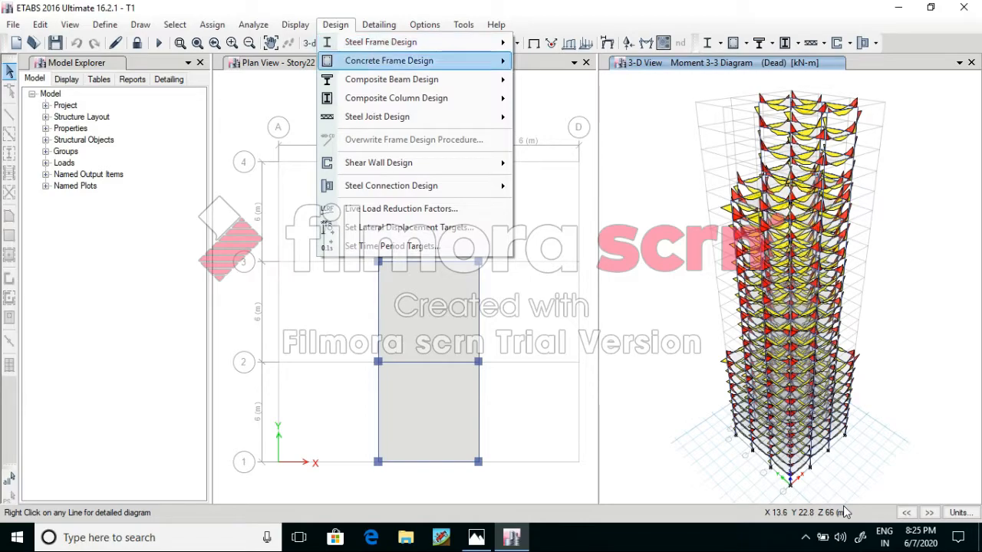
pyautogui.press('Right')
pyautogui.press('Right')
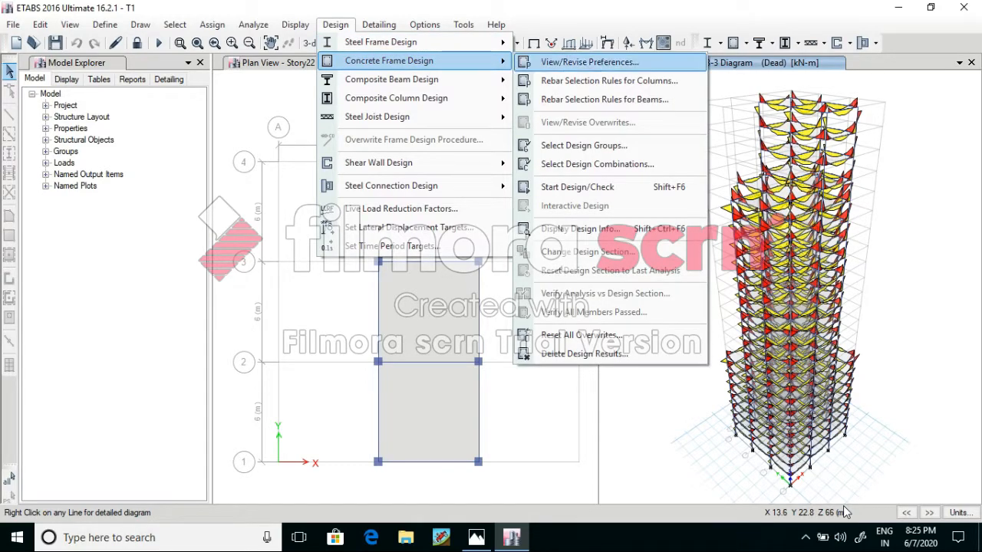
pyautogui.press('Return')
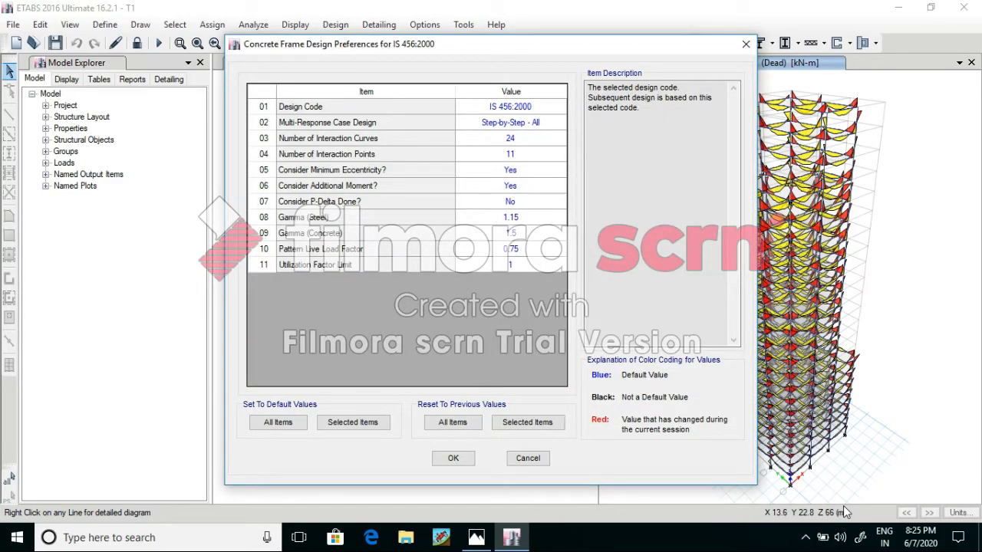
pyautogui.press('Tab')
pyautogui.press('Tab')
pyautogui.press('Return')
# - Run the concrete frame design check on the tower
pyautogui.hotkey('alt', 'g')
pyautogui.press('Down')
pyautogui.press('Right')
pyautogui.press('Down')
pyautogui.press('Down')
pyautogui.press('Down')
pyautogui.press('Down')
pyautogui.press('Down')
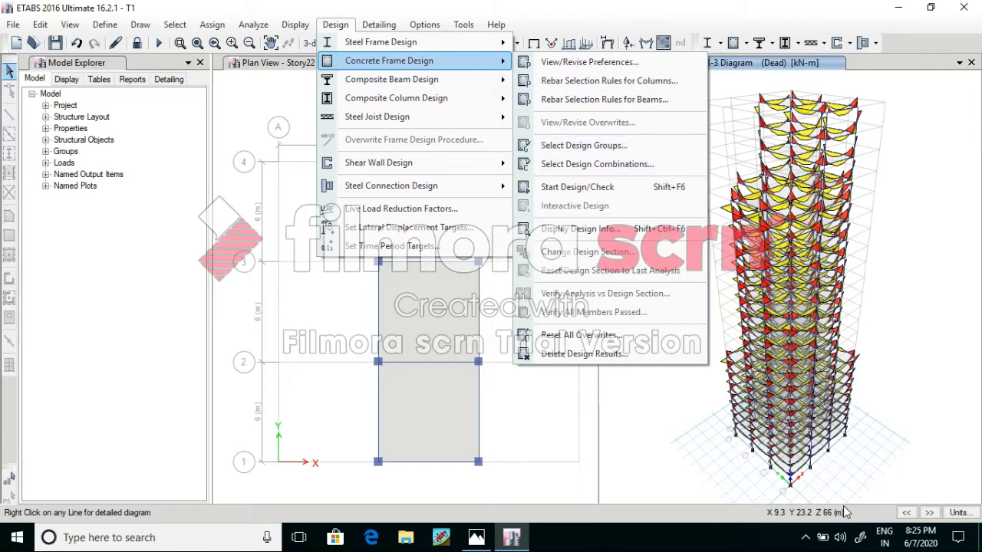
pyautogui.press('Down')
pyautogui.press('Return')
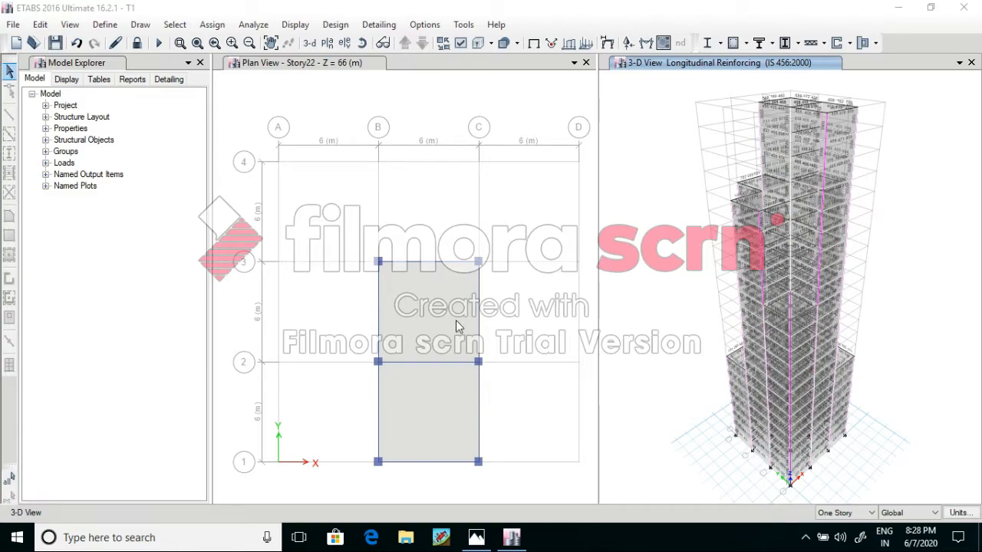
# - Open the concrete design summary of beam B2 at Story19 and read through its flexural, shear and torsion reinforcement tables
pyautogui.rightClick(406, 330)
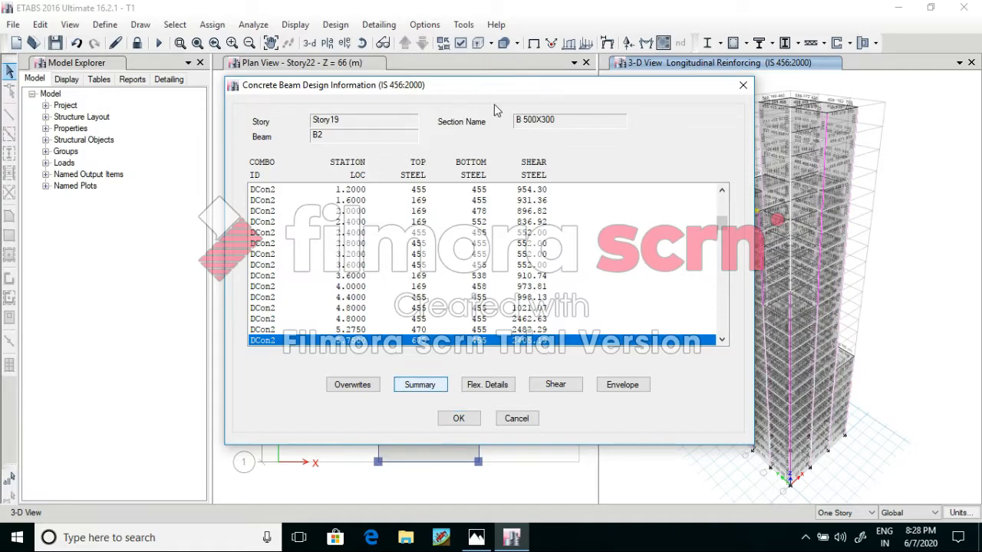
pyautogui.press('Return')
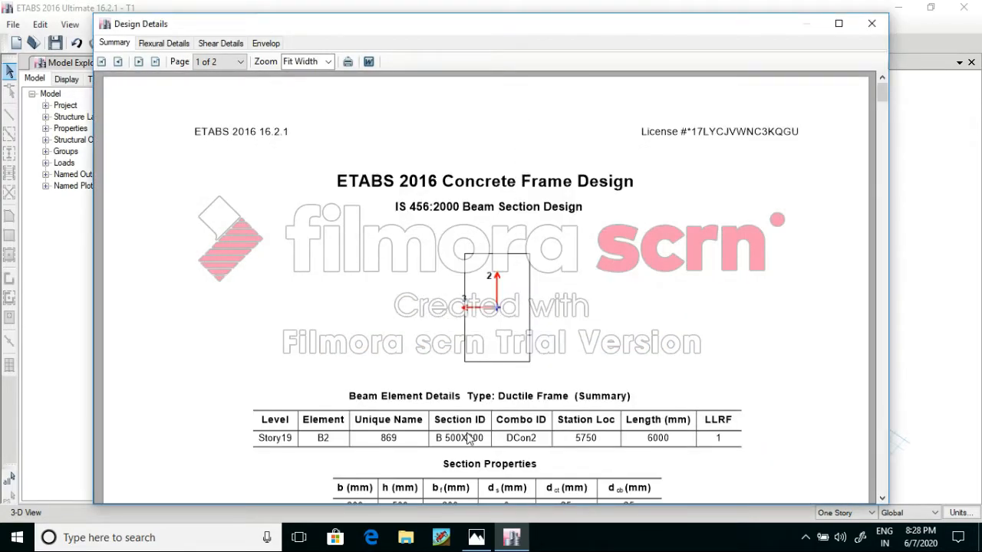
pyautogui.scroll(-5, 456, 462)
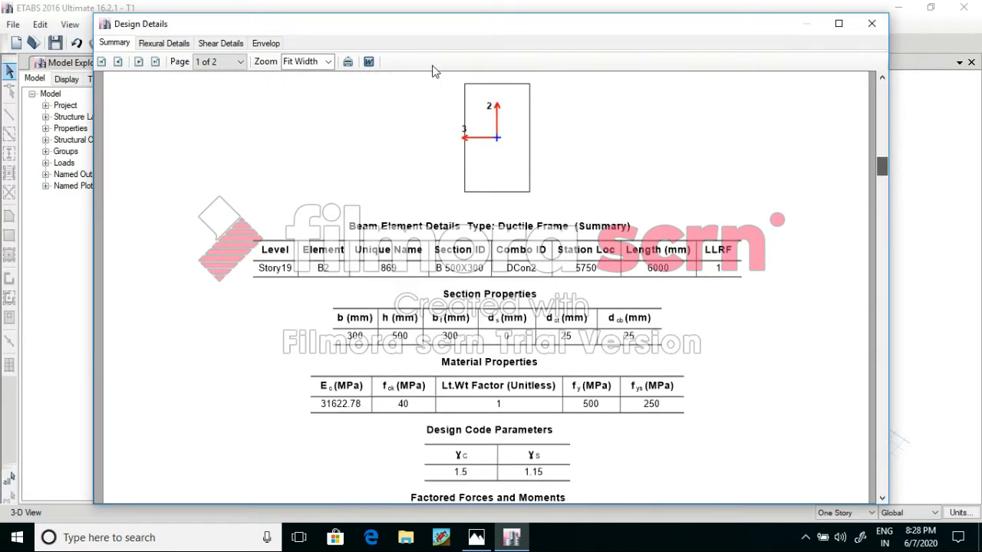
pyautogui.scroll(-3, 449, 69)
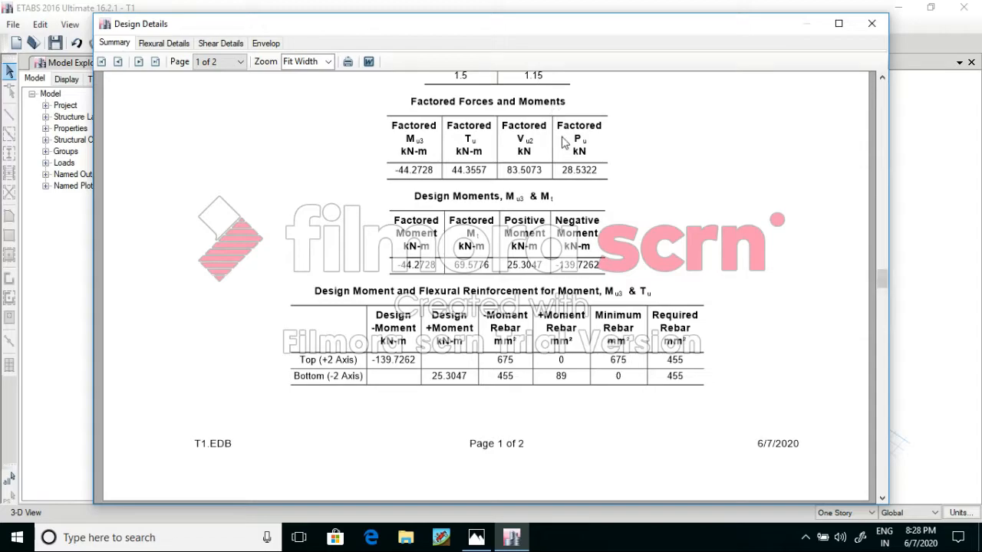
pyautogui.scroll(-6, 567, 191)
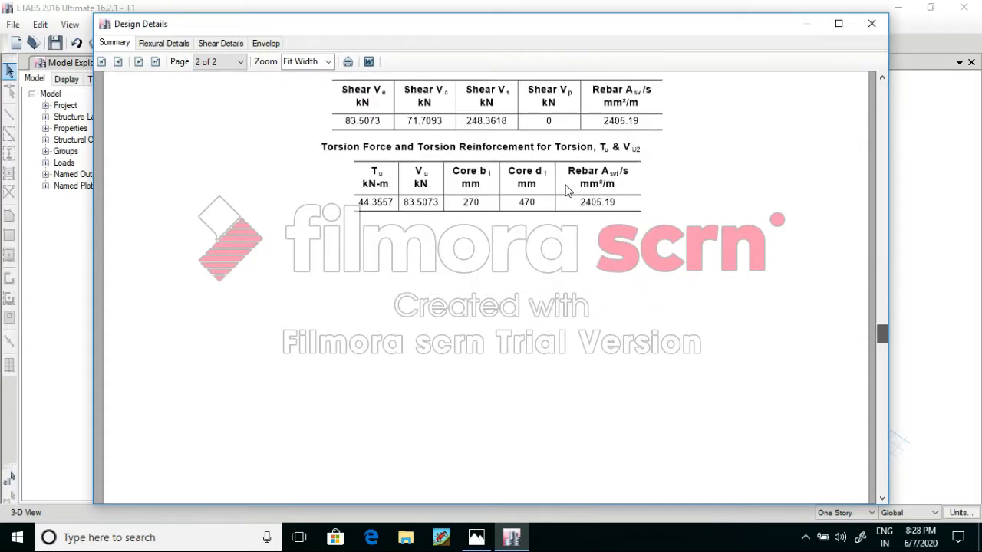
# - Close the design summary of beam B2 at Story19 and read through its envelope design report
pyautogui.scroll(1, 567, 191)
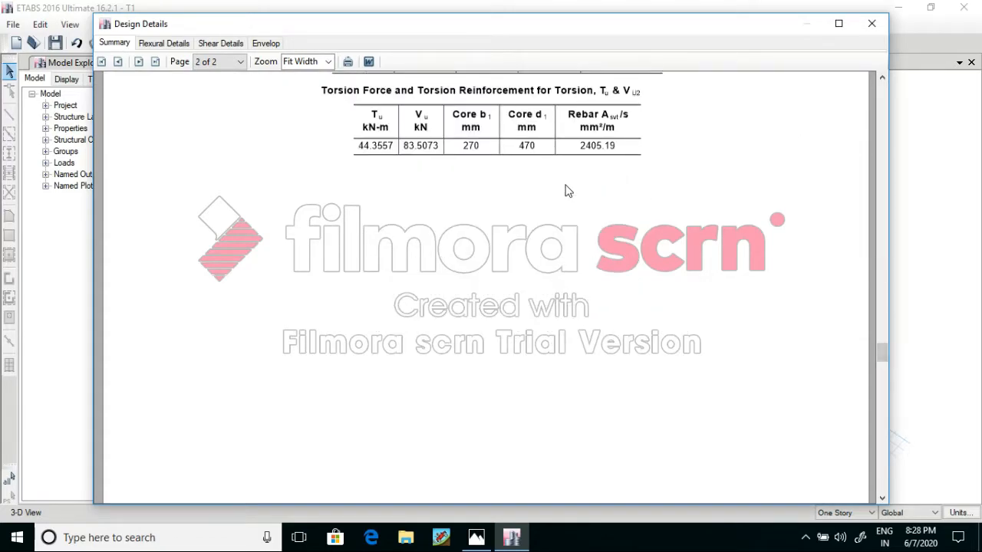
pyautogui.hotkey('alt', 'F4')
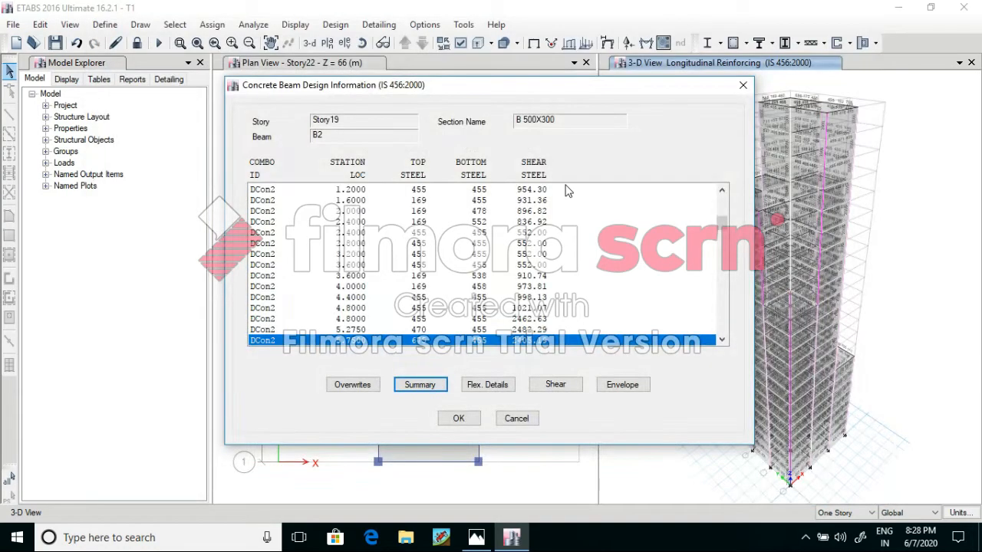
pyautogui.click(622, 384)
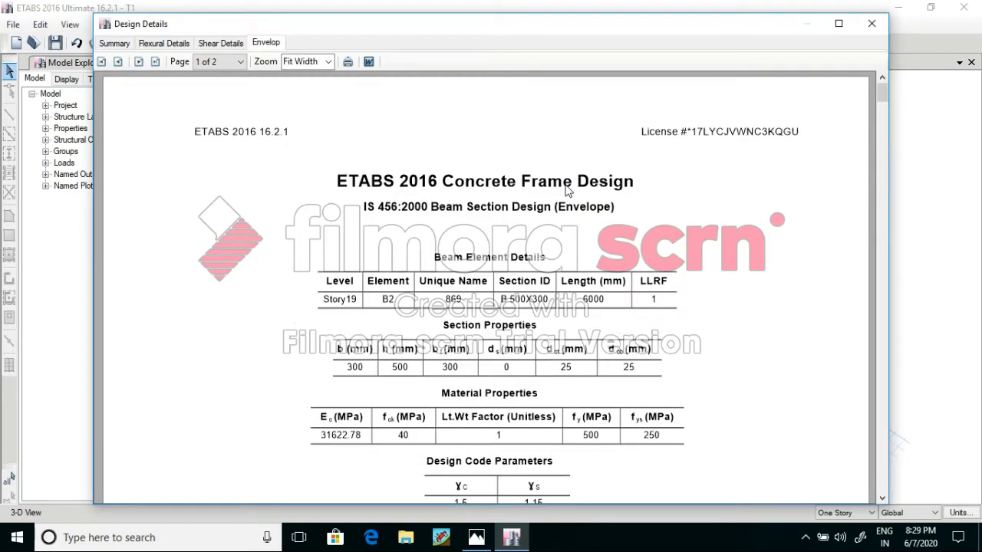
pyautogui.scroll(-3, 566, 192)
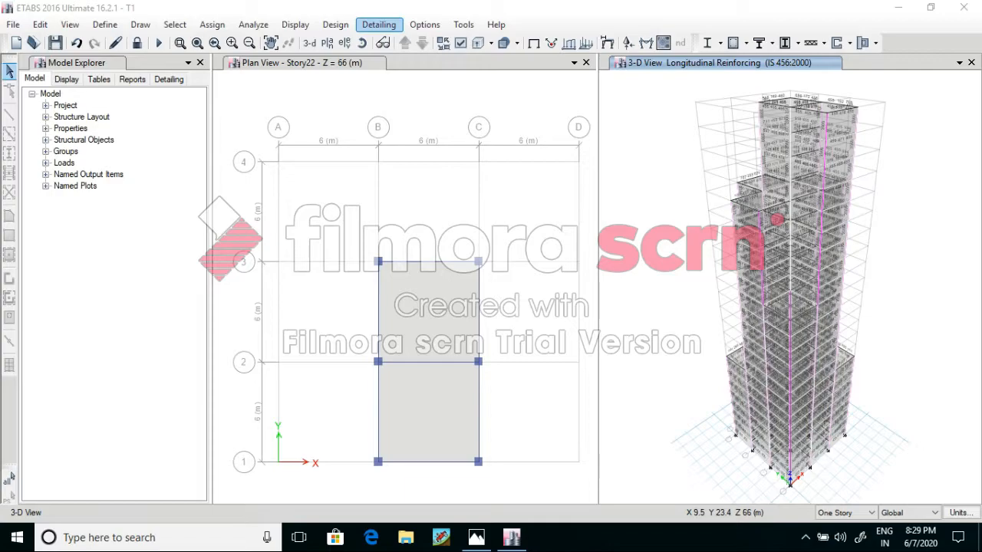
# - Run the detailing of the tower to produce its floor framing plans, schedules and drawing sheets
pyautogui.click(379, 24)
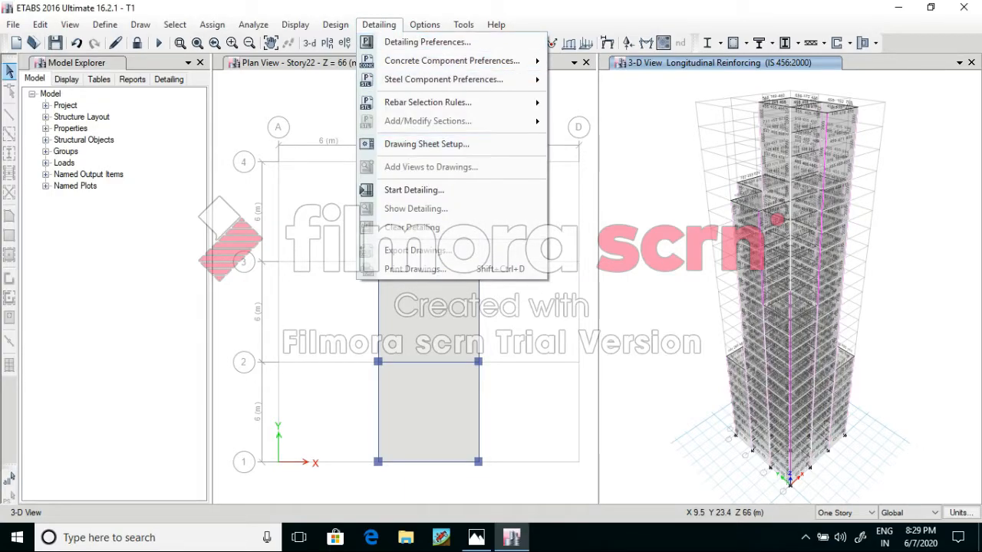
pyautogui.click(413, 190)
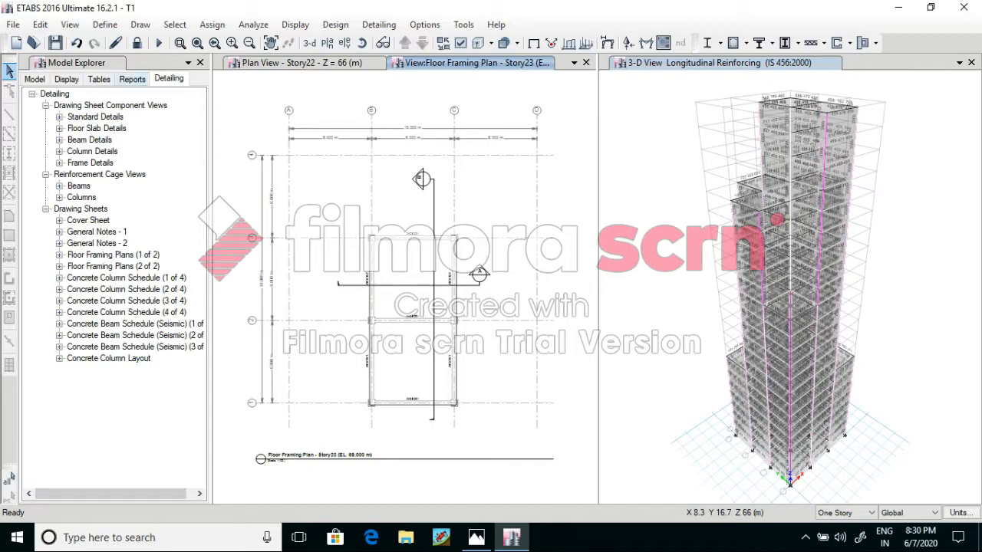
# - Generate the project report and browse its contents through to Table 4.3 of the distributed frame loads
pyautogui.click(132, 79)
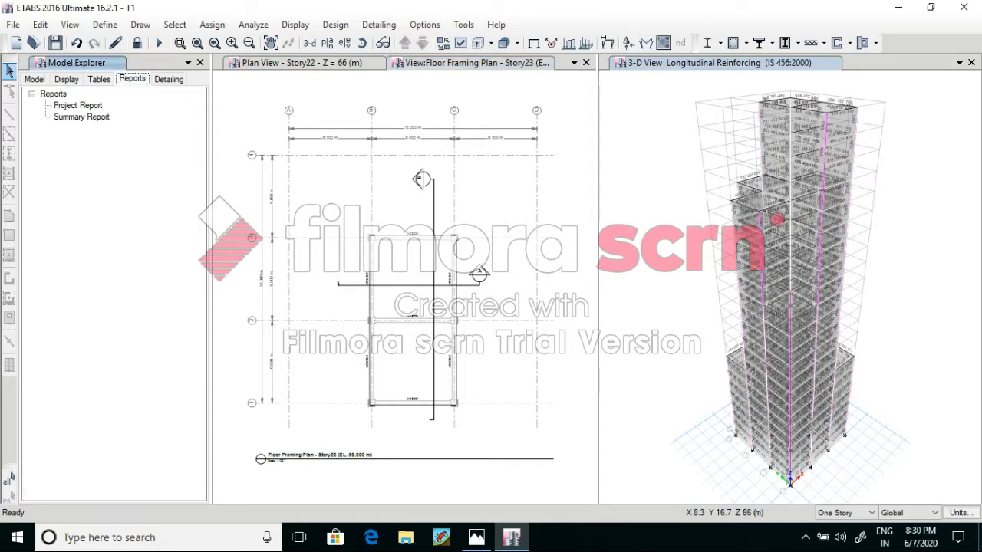
pyautogui.doubleClick(77, 105)
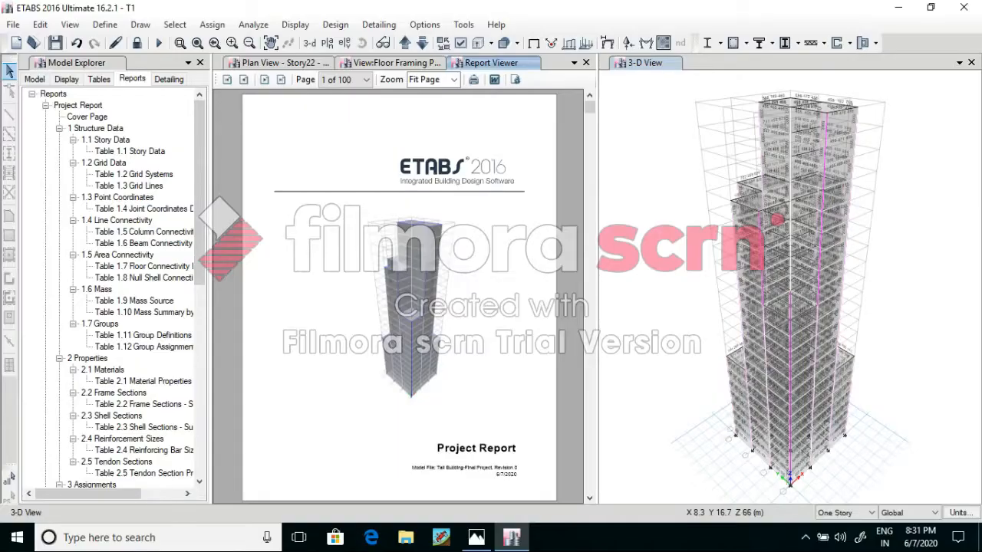
pyautogui.moveTo(199, 192); pyautogui.dragTo(198, 376)
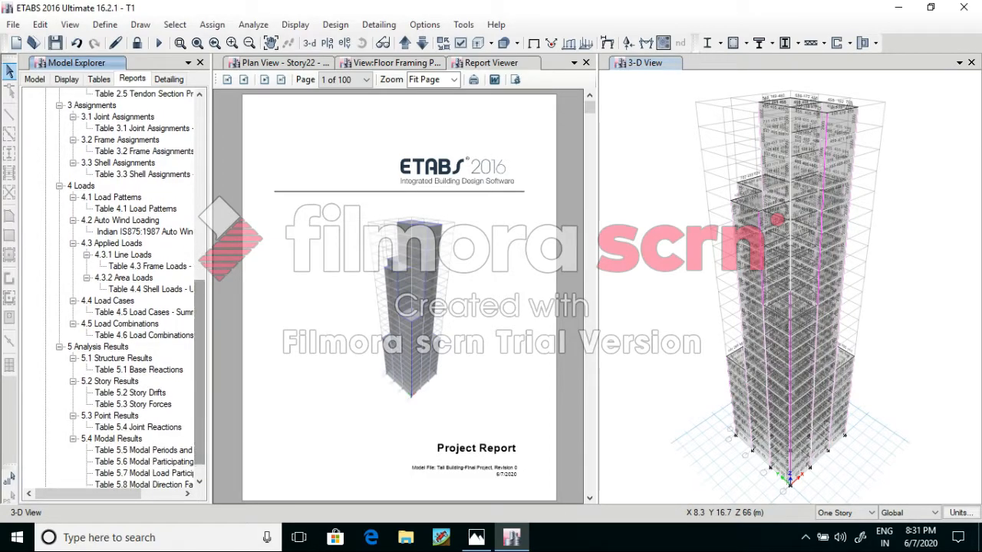
pyautogui.moveTo(589, 107); pyautogui.dragTo(589, 290)
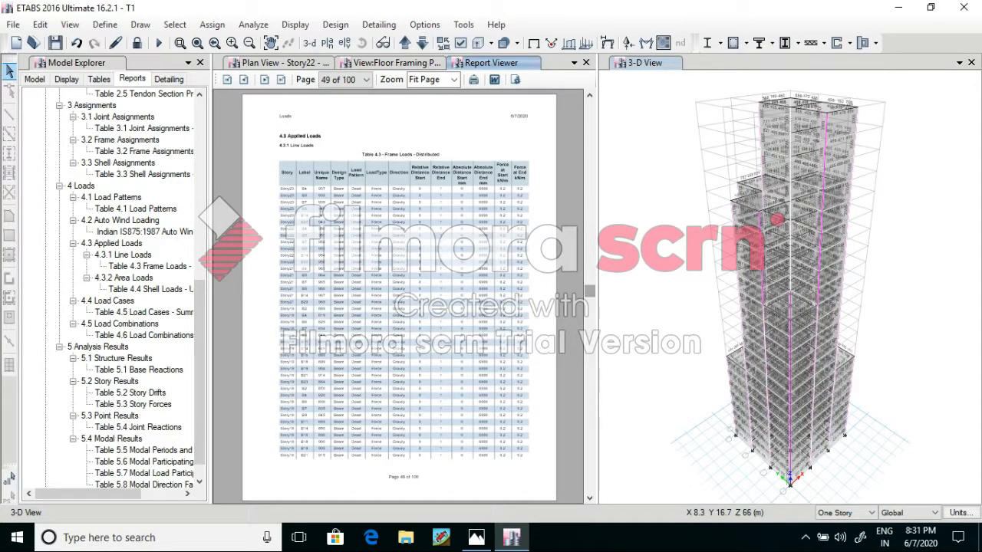